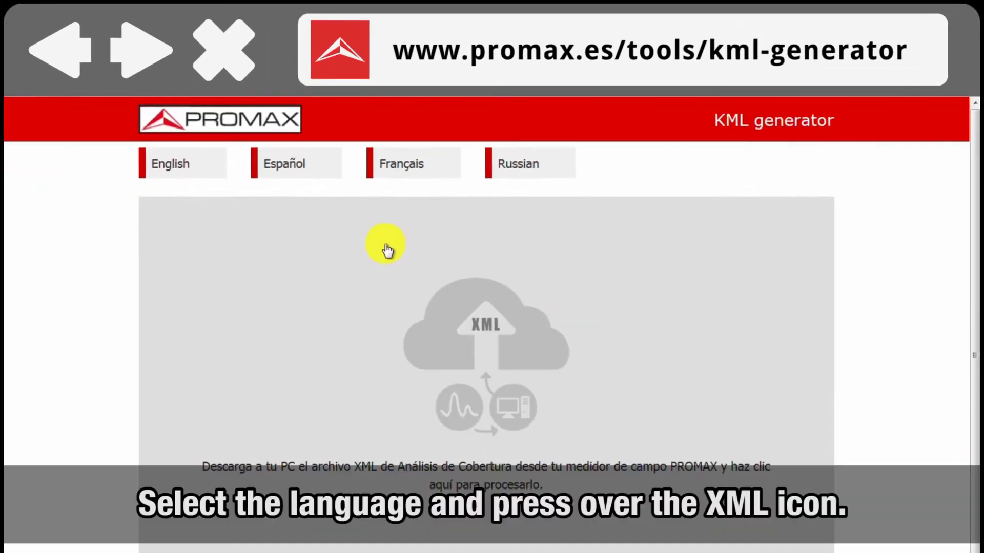
Step: Switch the page to English and upload the BARCELONA AIRPORT.XML coverage file
{"action": "left_click", "coordinate": [92, 205]}
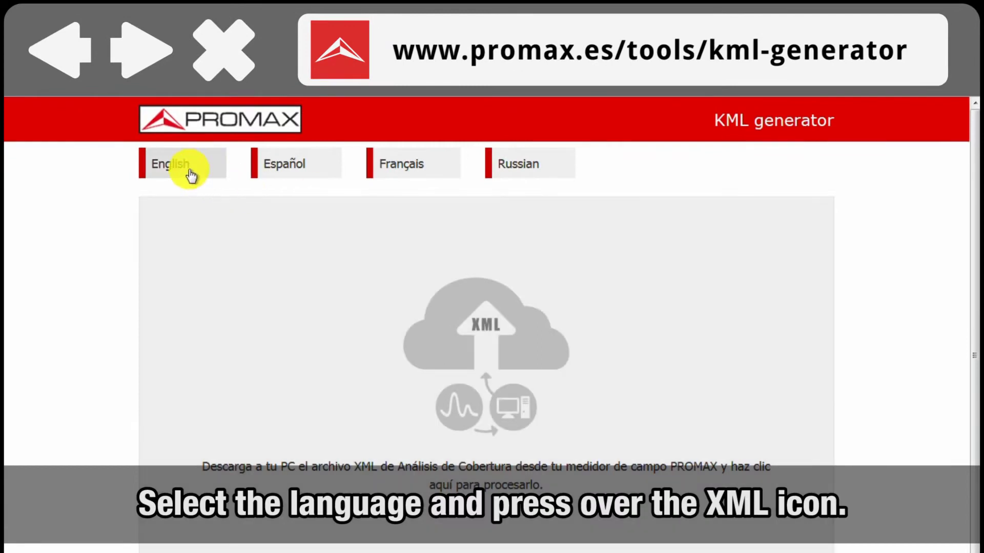
{"action": "left_click", "coordinate": [191, 176]}
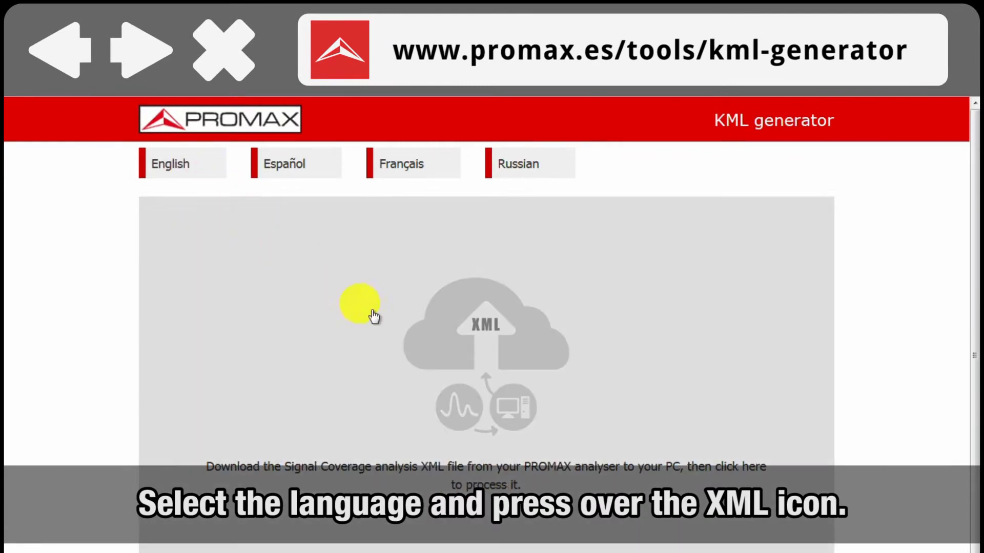
{"action": "left_click", "coordinate": [491, 404]}
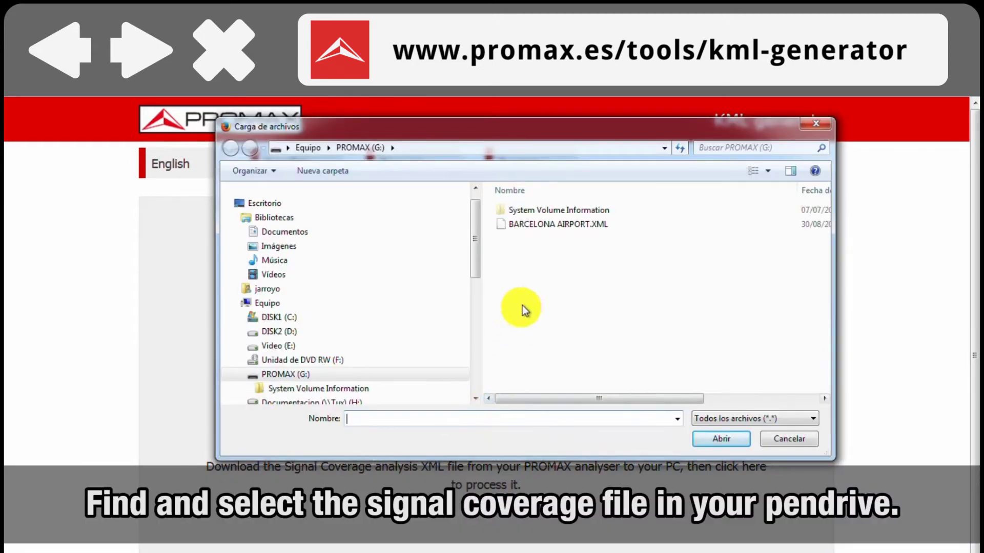
{"action": "double_click", "coordinate": [538, 226]}
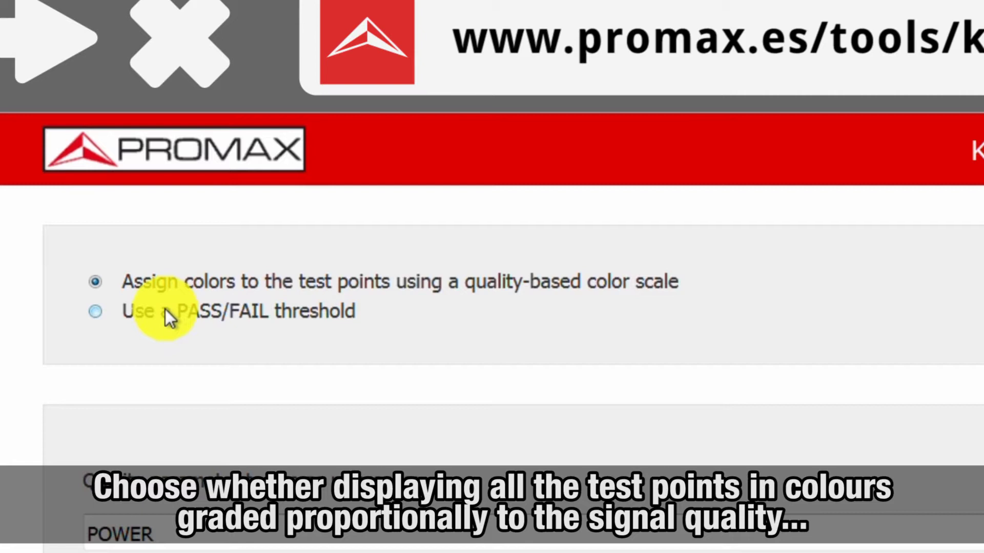
Step: Keep the quality-based colour scale and browse the reference parameters CN, CBER, VBER and POWER
{"action": "left_click", "coordinate": [165, 309]}
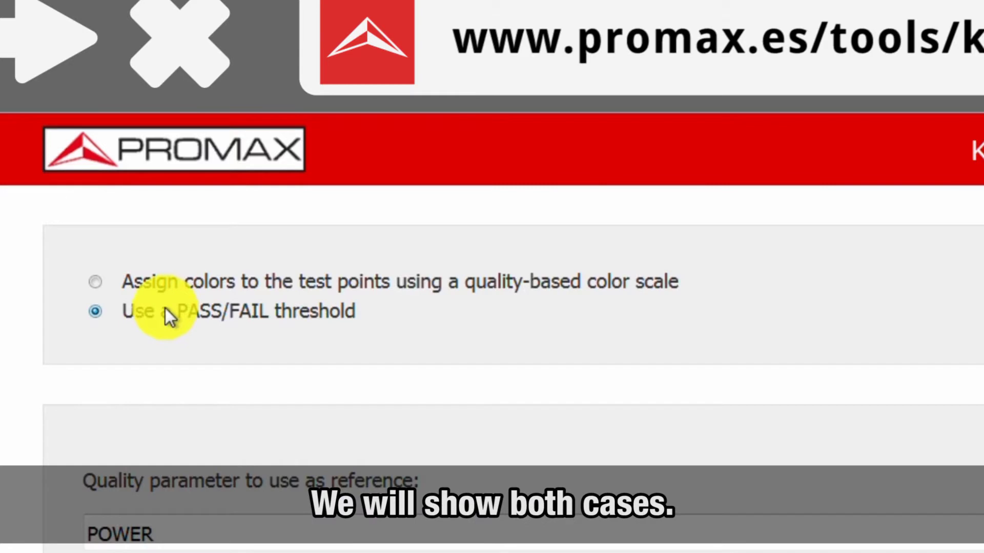
{"action": "left_click", "coordinate": [159, 281]}
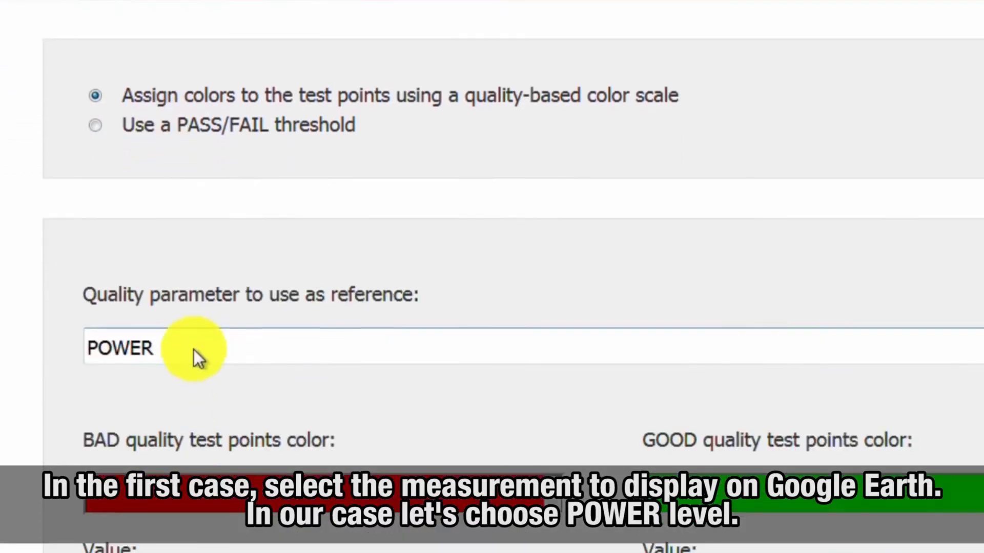
{"action": "left_click", "coordinate": [194, 536]}
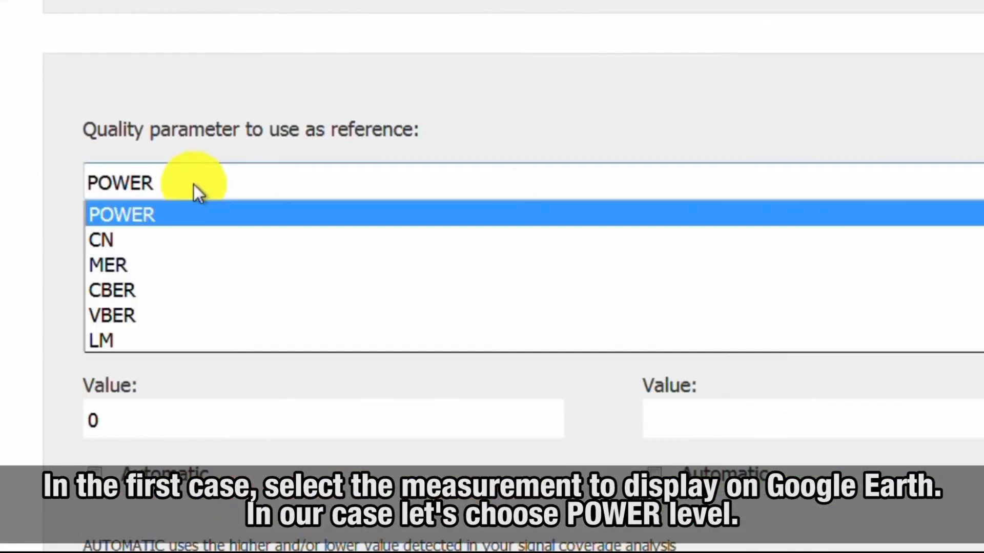
{"action": "key", "text": "Down"}
{"action": "key", "text": "Down"}
{"action": "key", "text": "Down"}
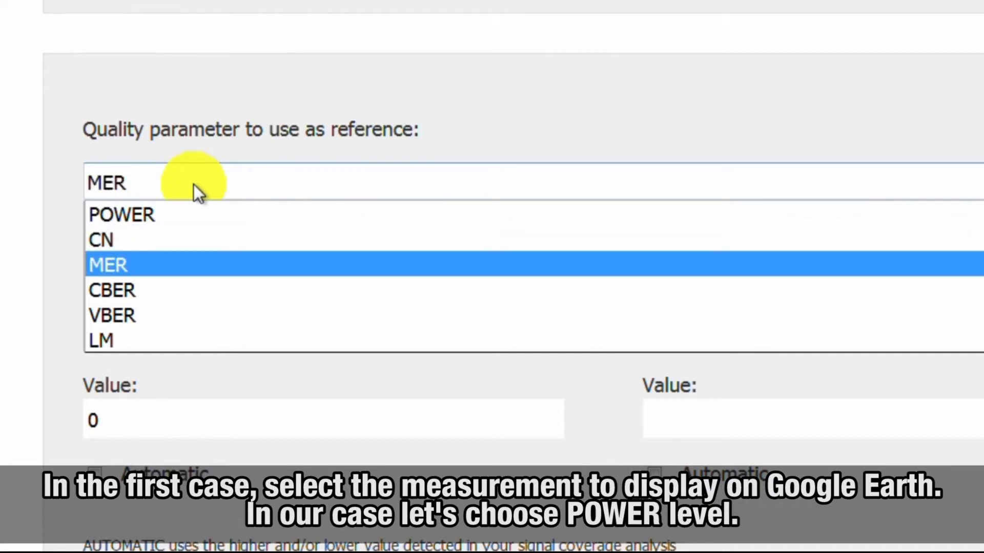
{"action": "key", "text": "Down"}
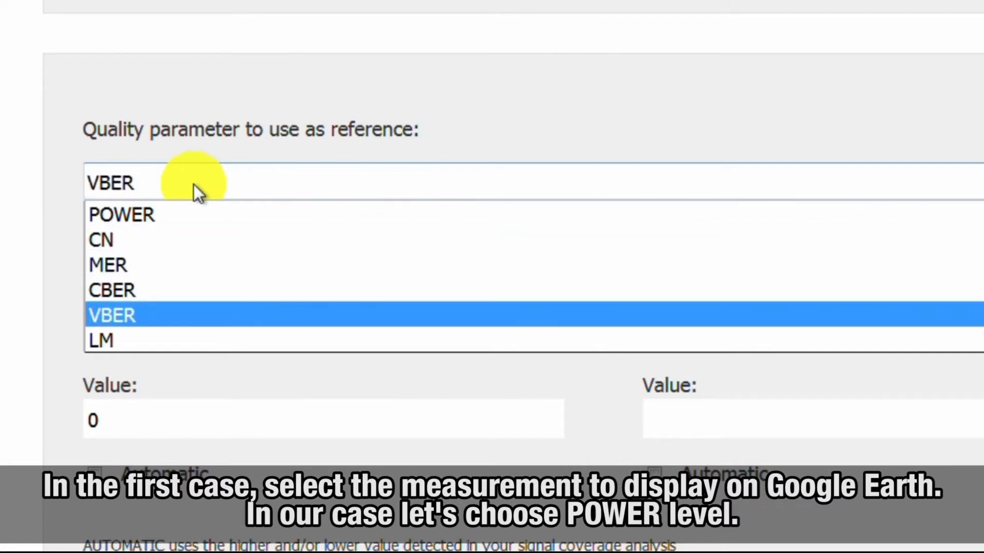
{"action": "key", "text": "Down"}
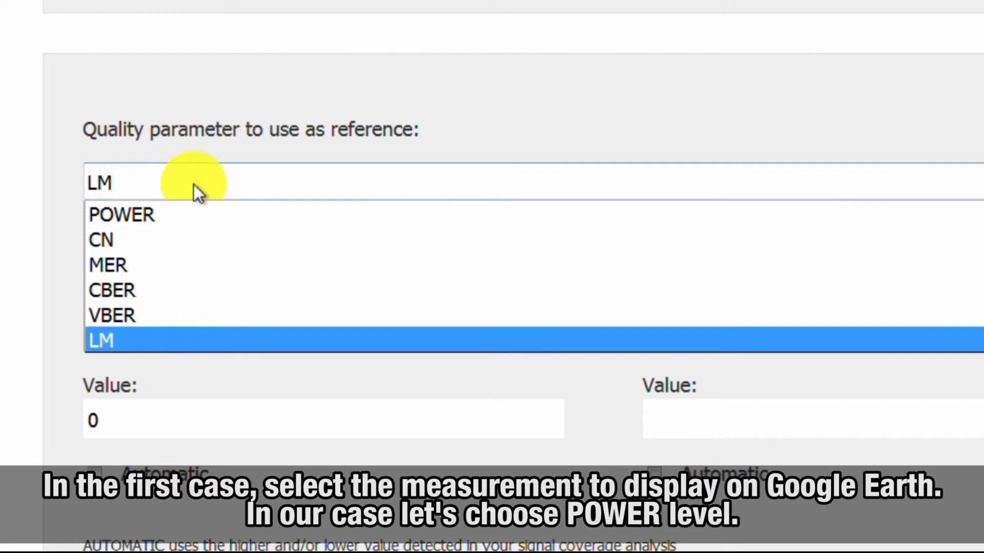
{"action": "key", "text": "Up"}
{"action": "key", "text": "Up"}
{"action": "key", "text": "Up"}
{"action": "key", "text": "Up"}
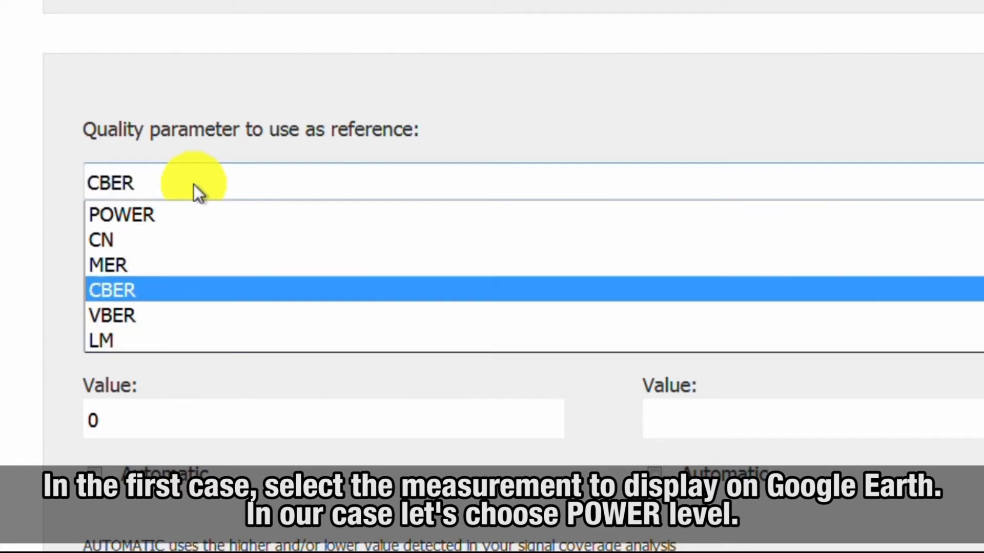
Step: Use POWER as the reference, with red for bad and green for good points
{"action": "left_click", "coordinate": [185, 214]}
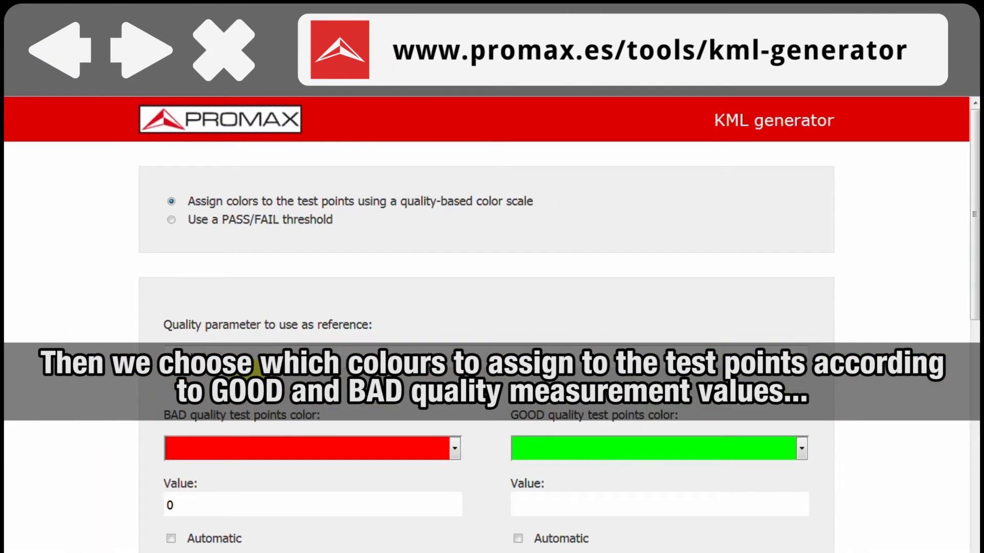
{"action": "left_click", "coordinate": [455, 449]}
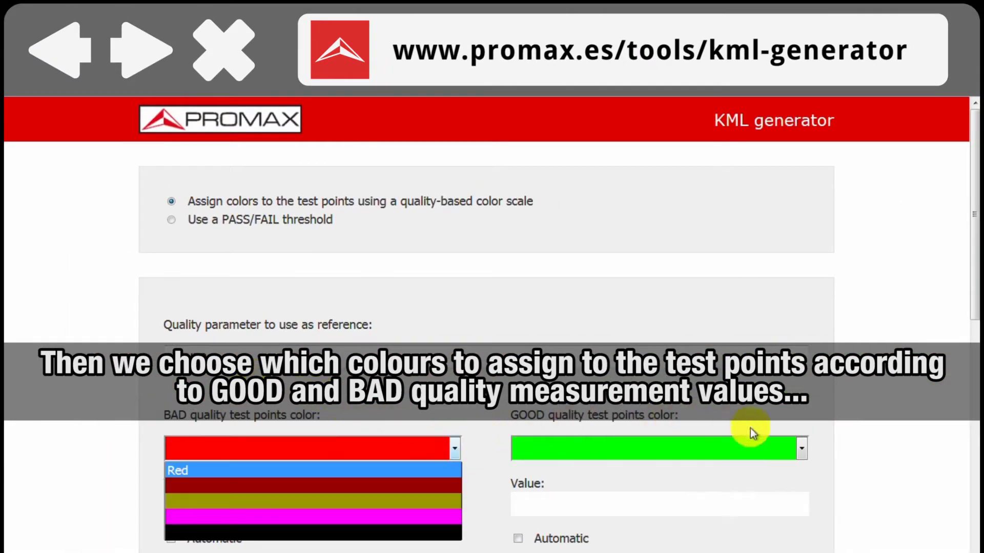
{"action": "left_click", "coordinate": [803, 449]}
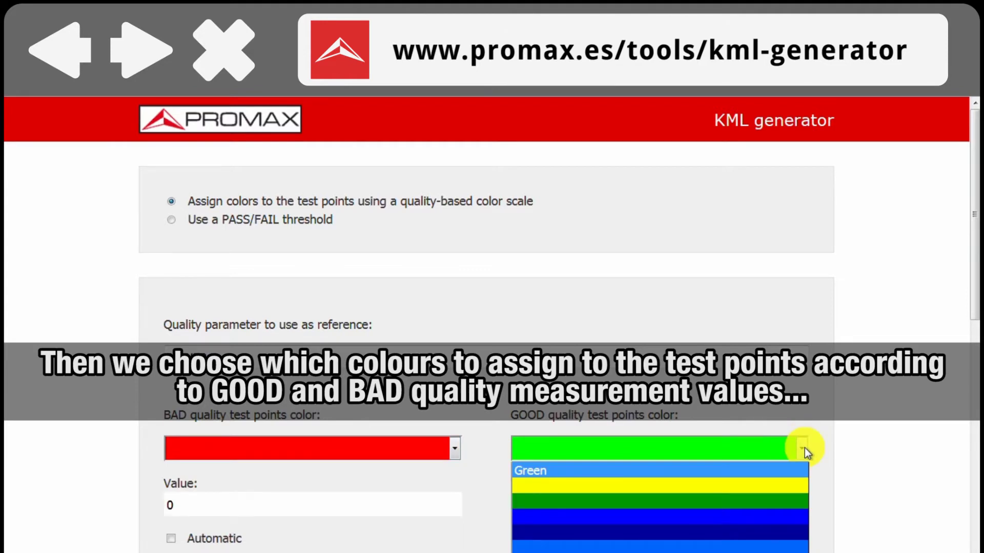
{"action": "left_click", "coordinate": [352, 537]}
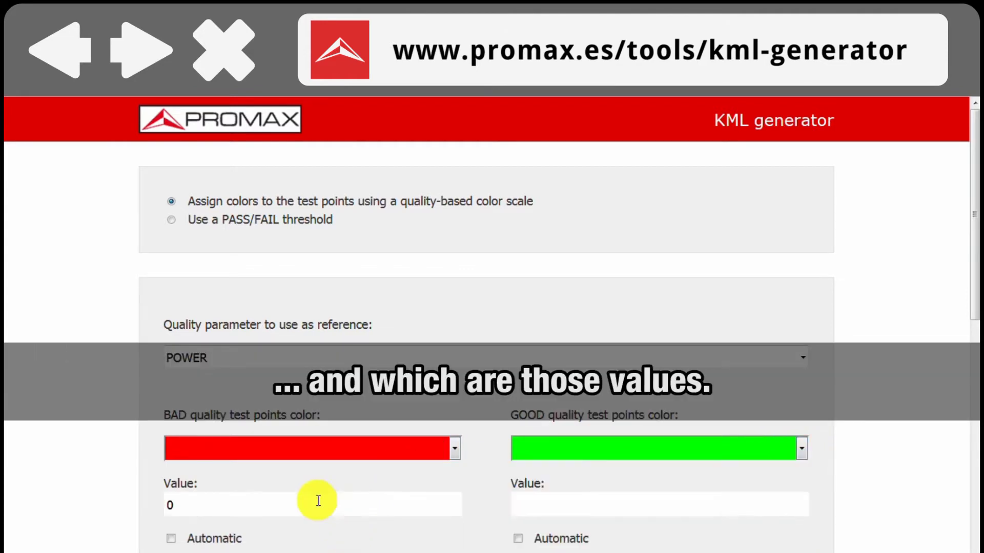
Step: Enter limits 35 and 78, then set both automatically to 27.4 and 68.3
{"action": "double_click", "coordinate": [317, 500]}
{"action": "type", "text": "35"}
{"action": "left_click", "coordinate": [586, 500]}
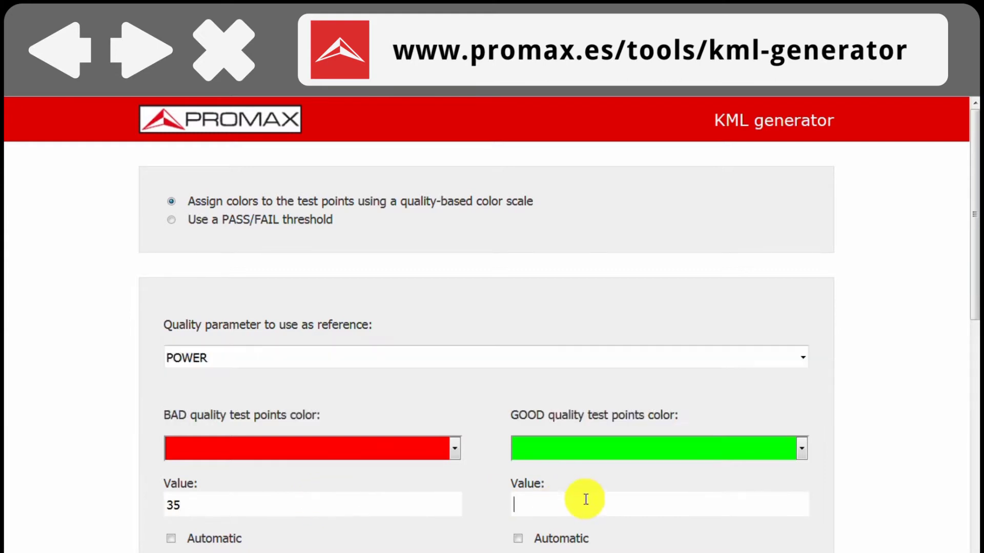
{"action": "type", "text": "78"}
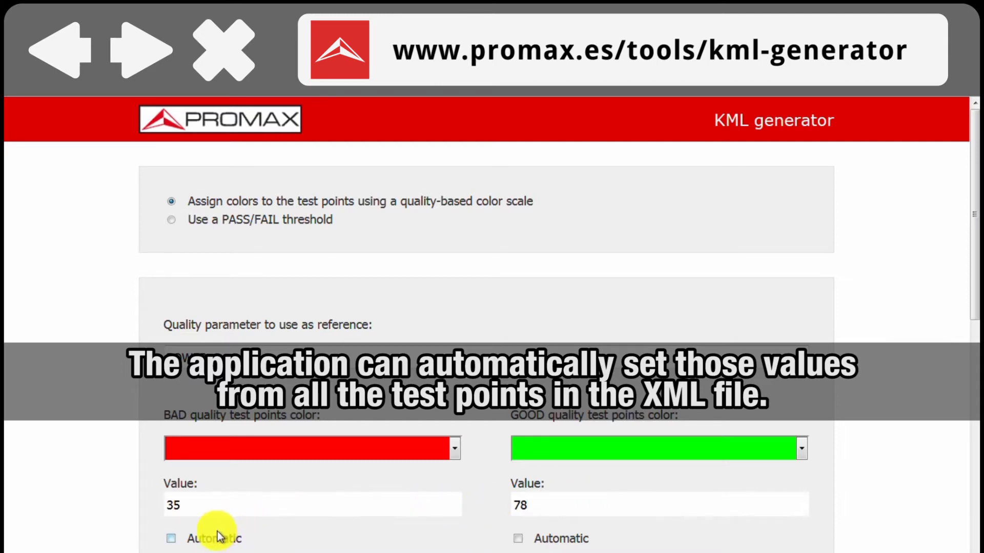
{"action": "left_click", "coordinate": [179, 539]}
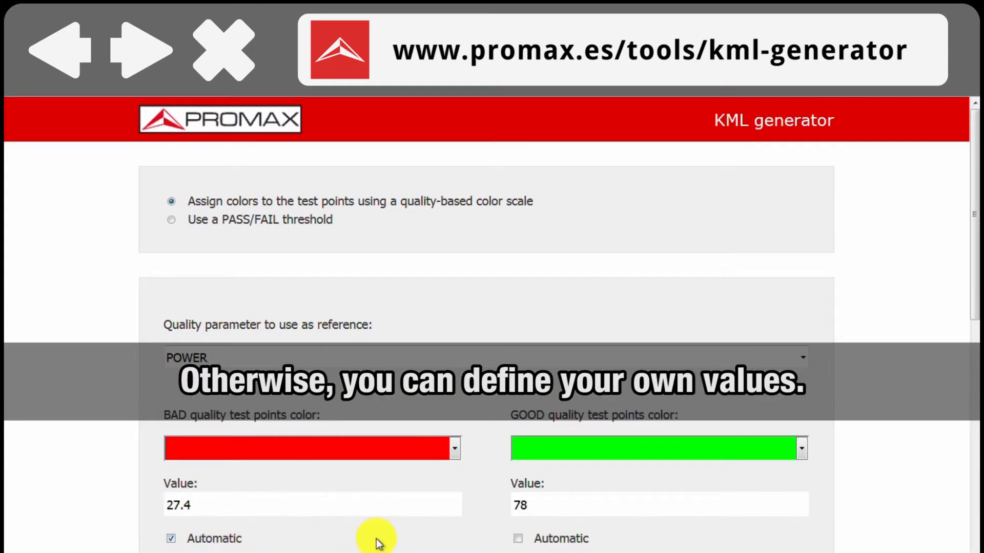
{"action": "left_click", "coordinate": [551, 542]}
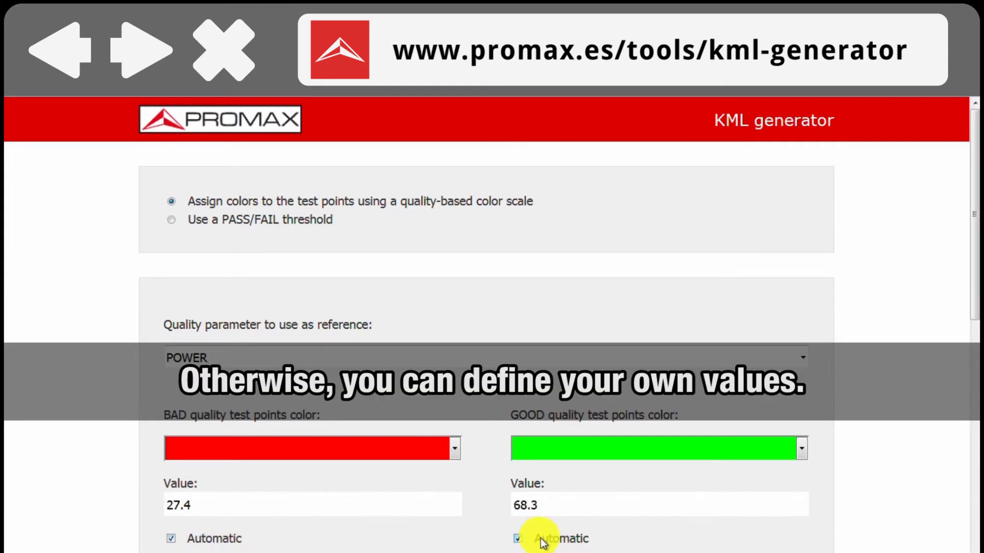
Step: Include all measurements, date and time in the test-point details
{"action": "scroll", "coordinate": [453, 535], "scroll_direction": "down", "scroll_amount": 9}
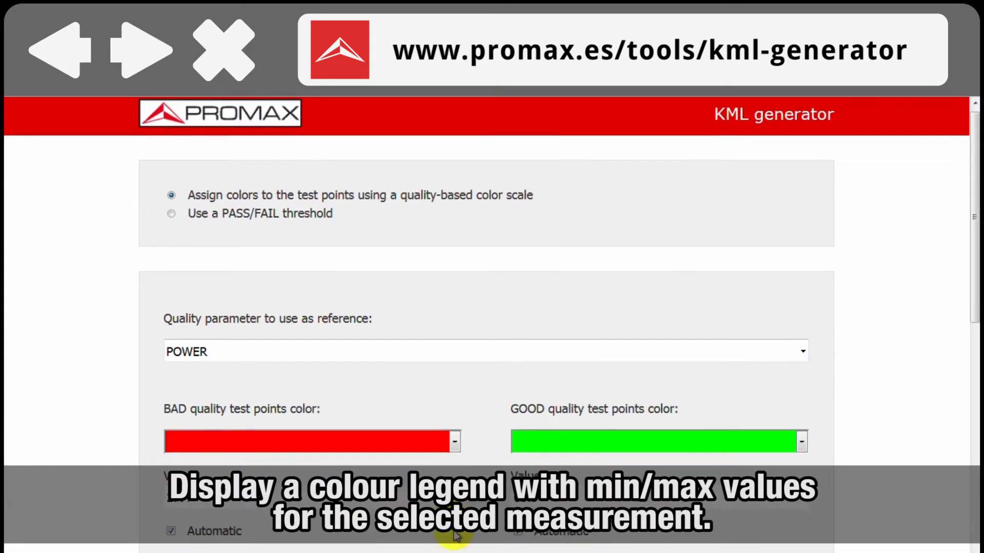
{"action": "scroll", "coordinate": [454, 536], "scroll_direction": "down", "scroll_amount": 2}
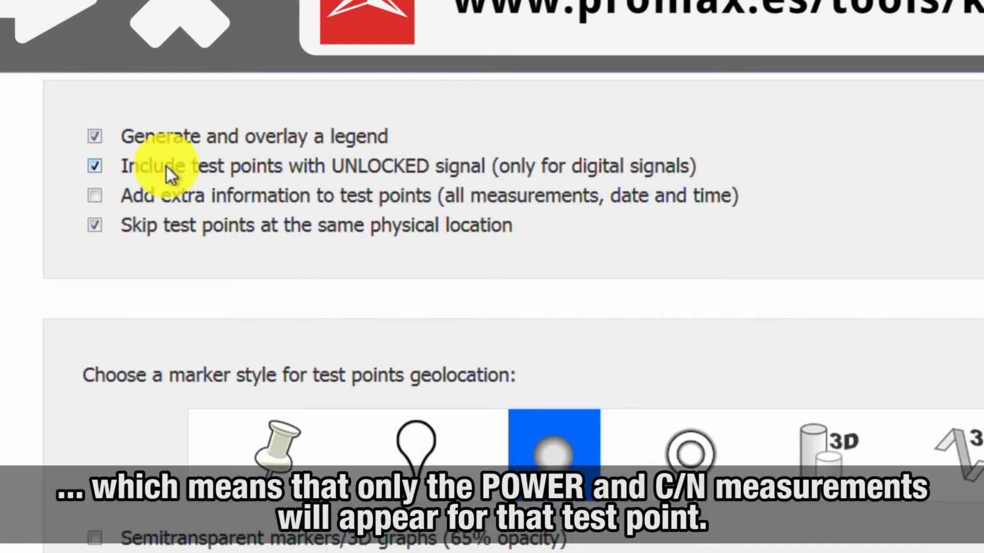
{"action": "left_click", "coordinate": [170, 198]}
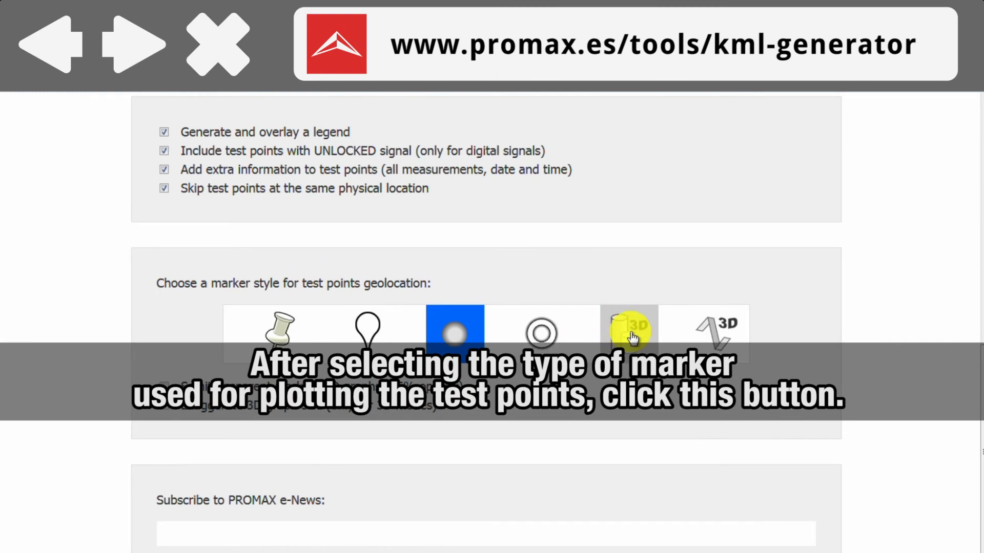
Step: Use 3D cylinder markers and open the generated BARCELONA AIRPORT.kml in Google Earth
{"action": "left_click", "coordinate": [633, 338]}
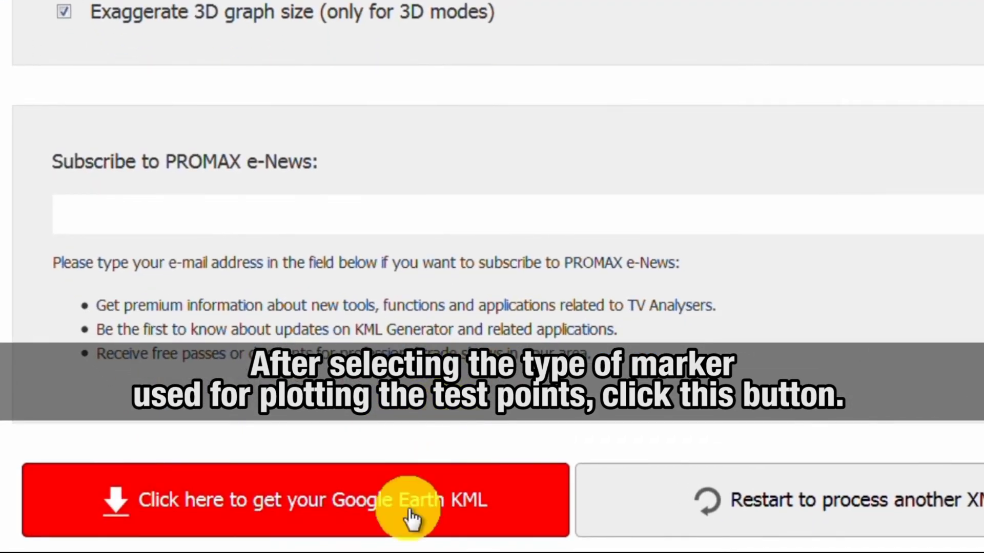
{"action": "left_click", "coordinate": [410, 519]}
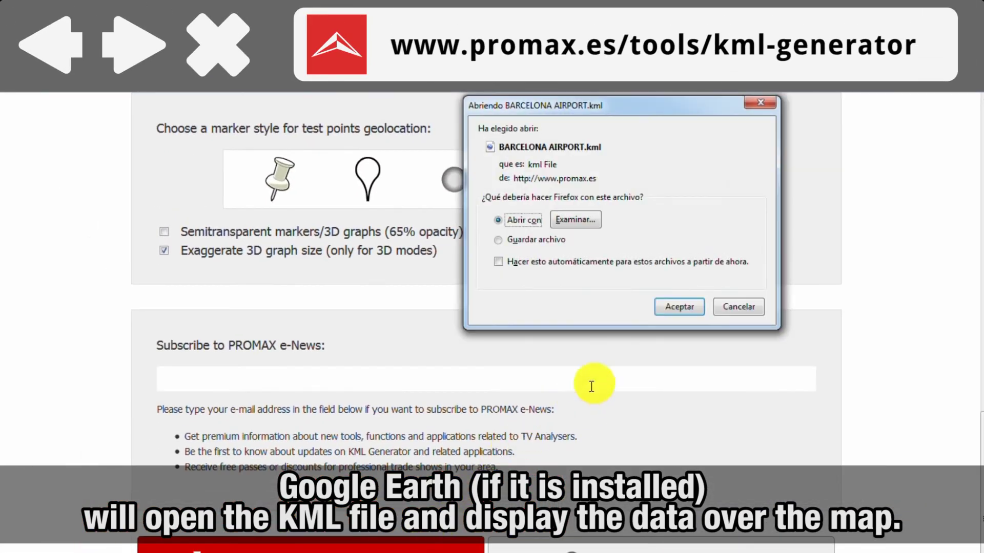
{"action": "left_click", "coordinate": [677, 306]}
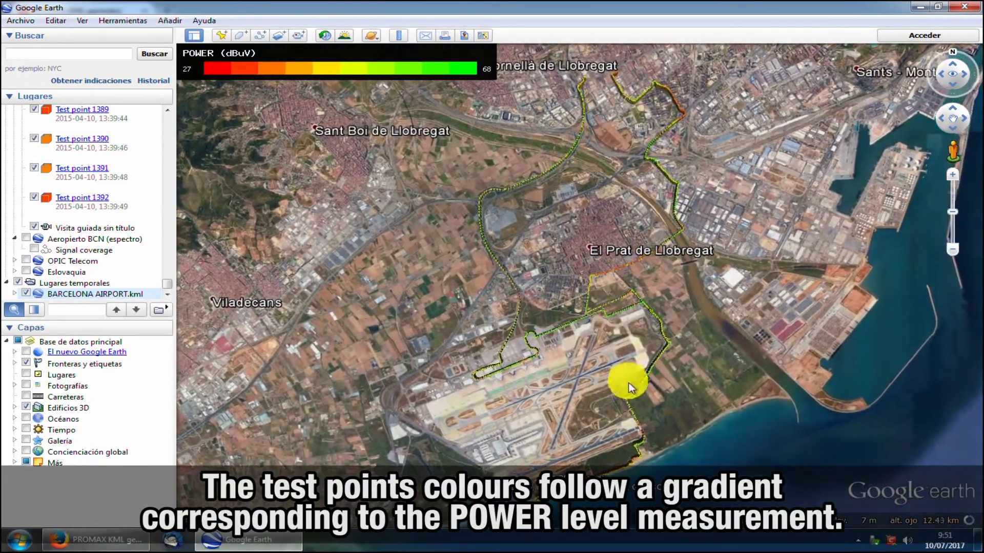
Step: Zoom into El Prat, tilt into 3D and show the readings for Test point 770
{"action": "scroll", "coordinate": [638, 402], "scroll_direction": "up", "scroll_amount": 2}
{"action": "scroll", "coordinate": [638, 394], "scroll_direction": "up", "scroll_amount": 4}
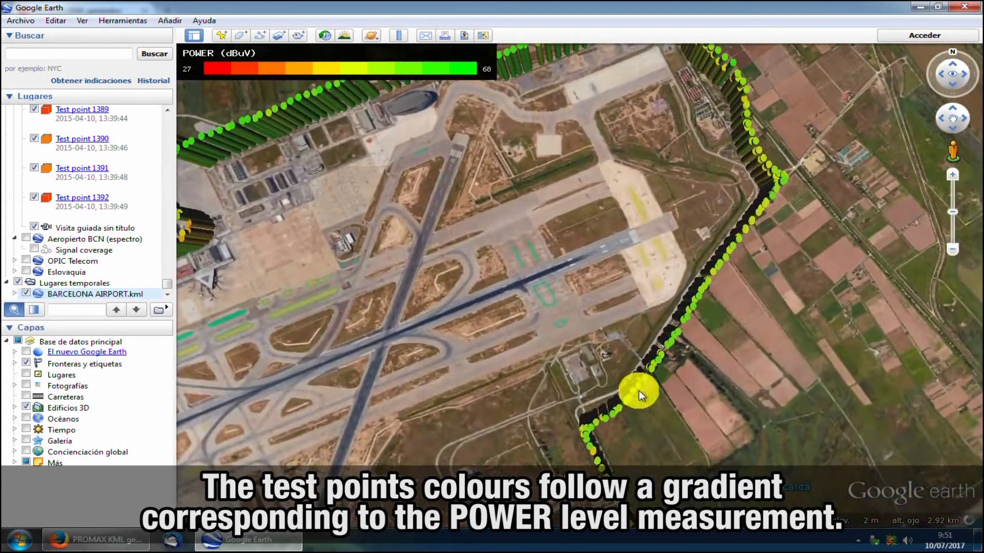
{"action": "left_click_drag", "start_coordinate": [605, 314], "coordinate": [625, 430]}
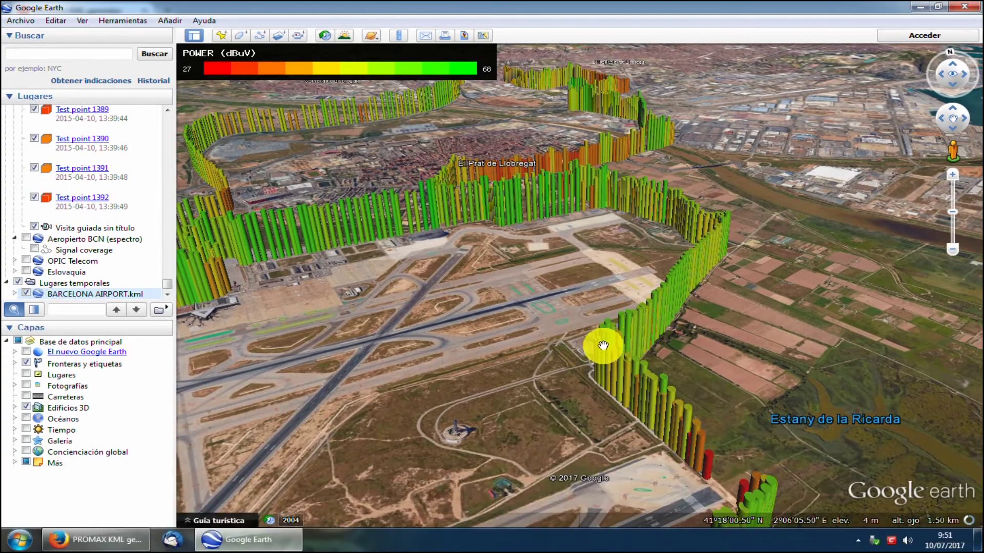
{"action": "left_click_drag", "start_coordinate": [543, 301], "coordinate": [544, 410]}
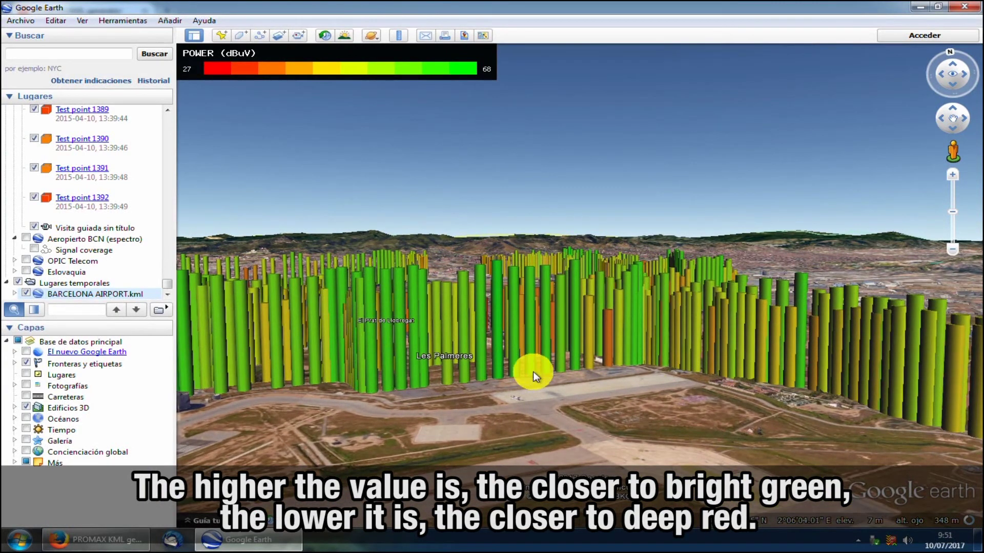
{"action": "left_click_drag", "start_coordinate": [525, 381], "coordinate": [777, 263]}
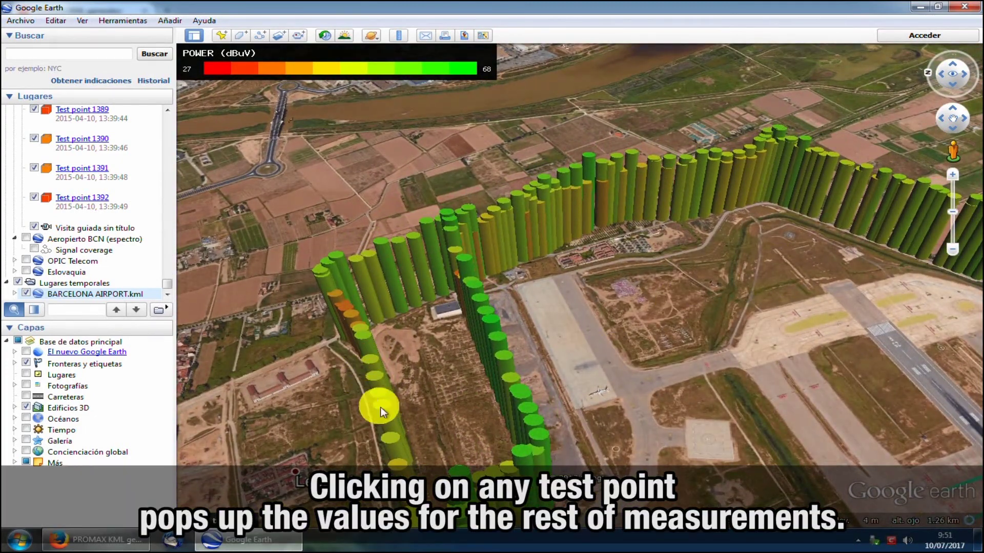
{"action": "left_click", "coordinate": [390, 426]}
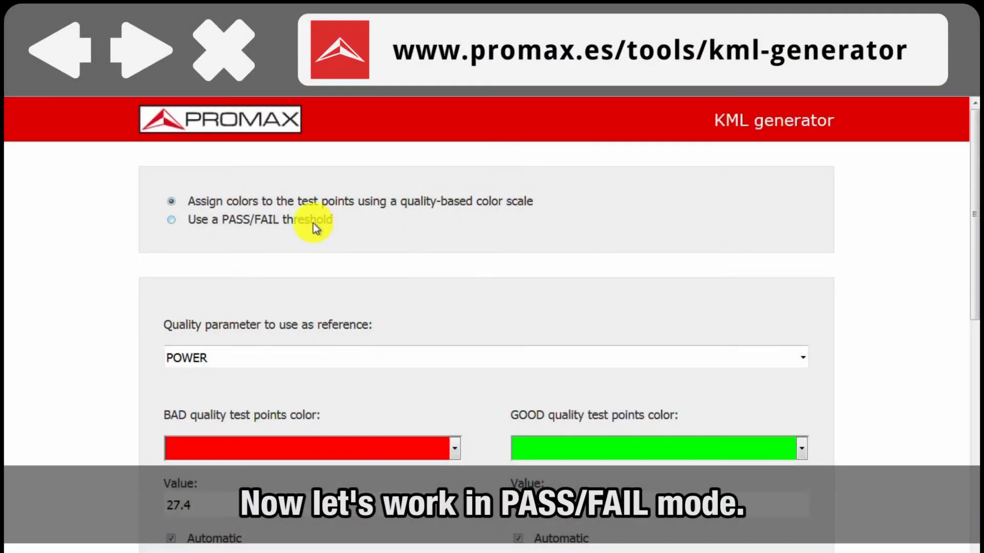
Step: Colour points by a PASS/FAIL threshold with a threshold value of 60
{"action": "left_click", "coordinate": [314, 226]}
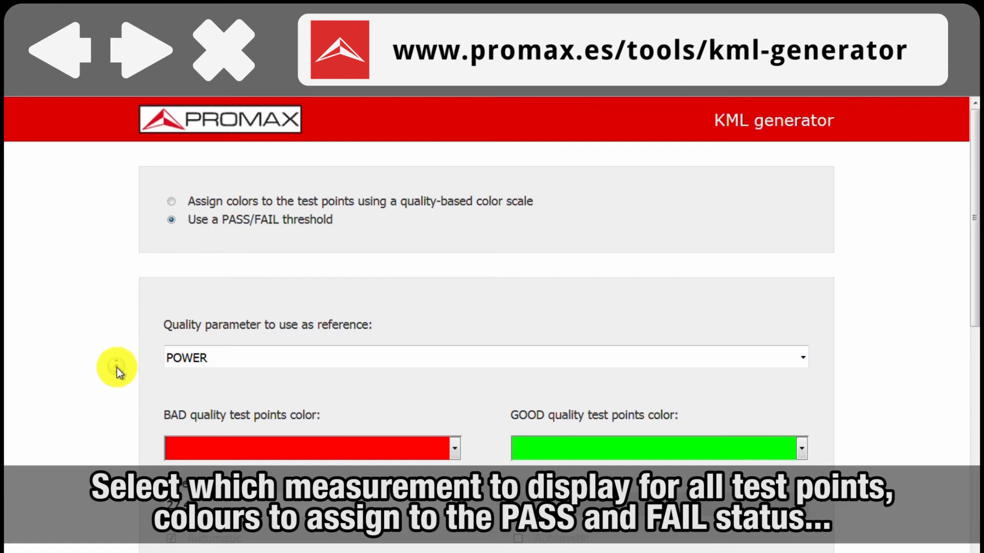
{"action": "scroll", "coordinate": [117, 367], "scroll_direction": "down", "scroll_amount": 4}
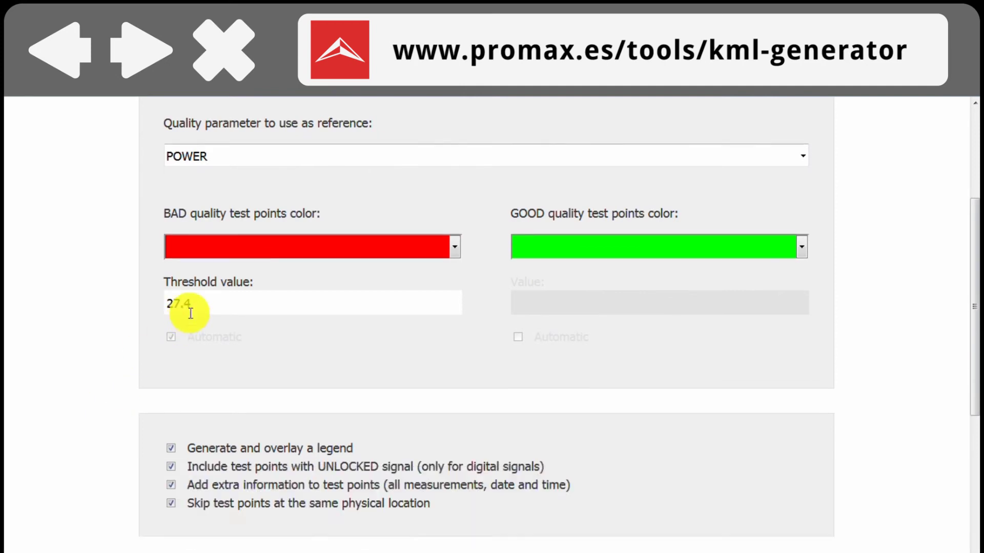
{"action": "left_click", "coordinate": [196, 307]}
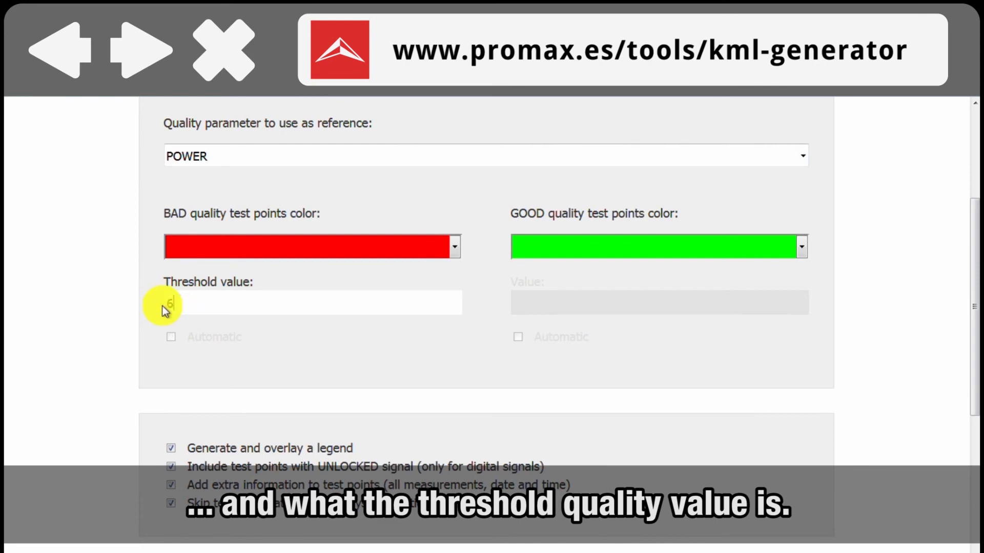
{"action": "type", "text": "60"}
Step: Use teardrop pin markers and generate the PASS/FAIL KML file
{"action": "scroll", "coordinate": [133, 370], "scroll_direction": "down", "scroll_amount": 3}
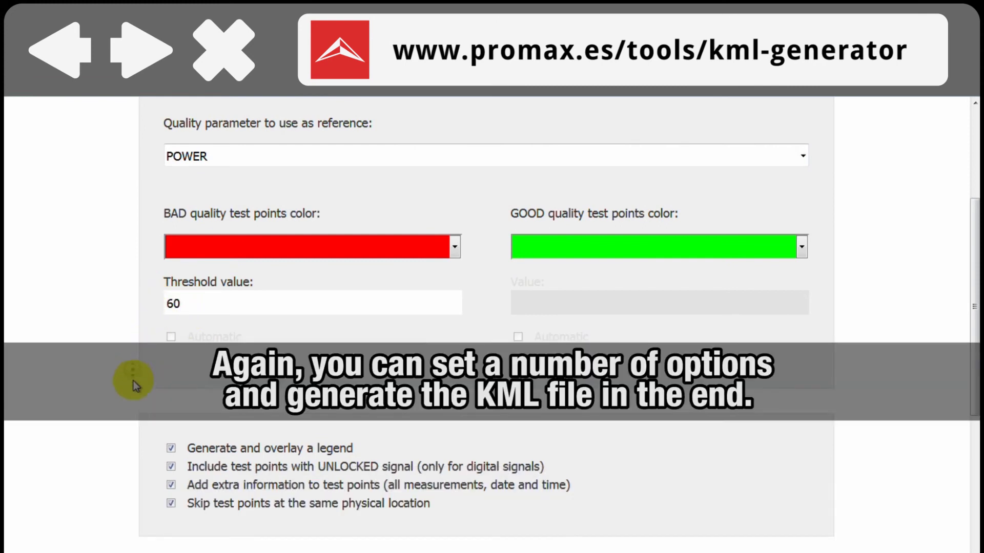
{"action": "scroll", "coordinate": [132, 370], "scroll_direction": "down", "scroll_amount": 1}
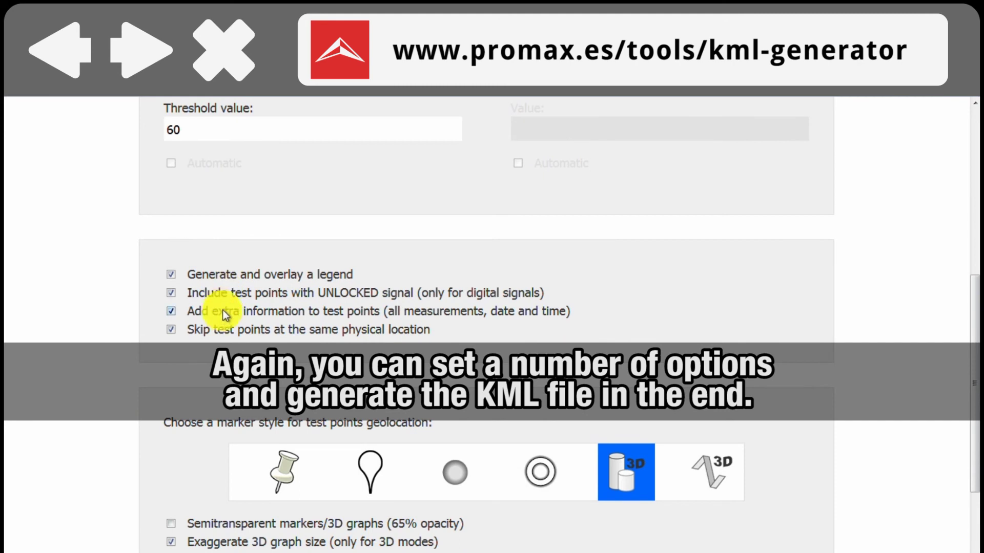
{"action": "left_click", "coordinate": [540, 472]}
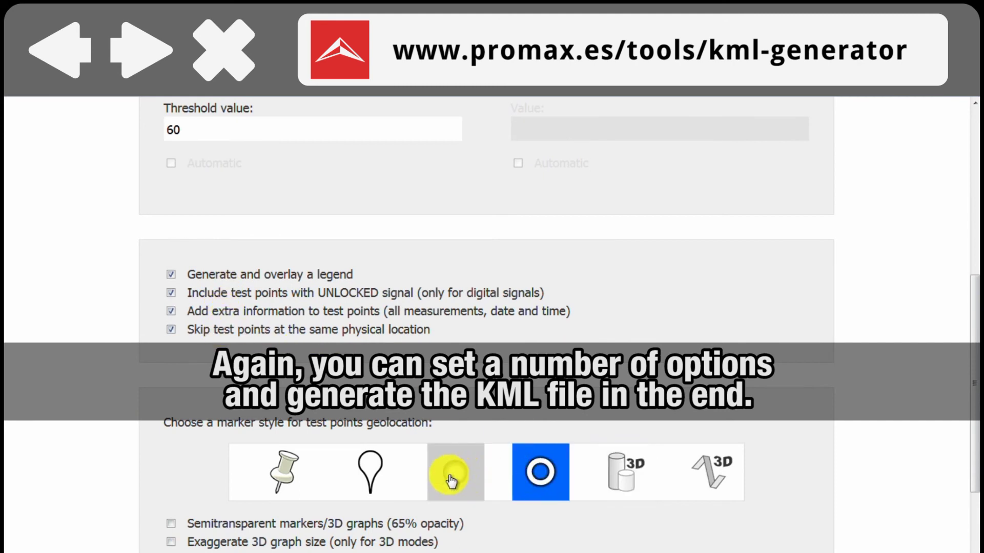
{"action": "left_click", "coordinate": [450, 477]}
{"action": "left_click", "coordinate": [369, 468]}
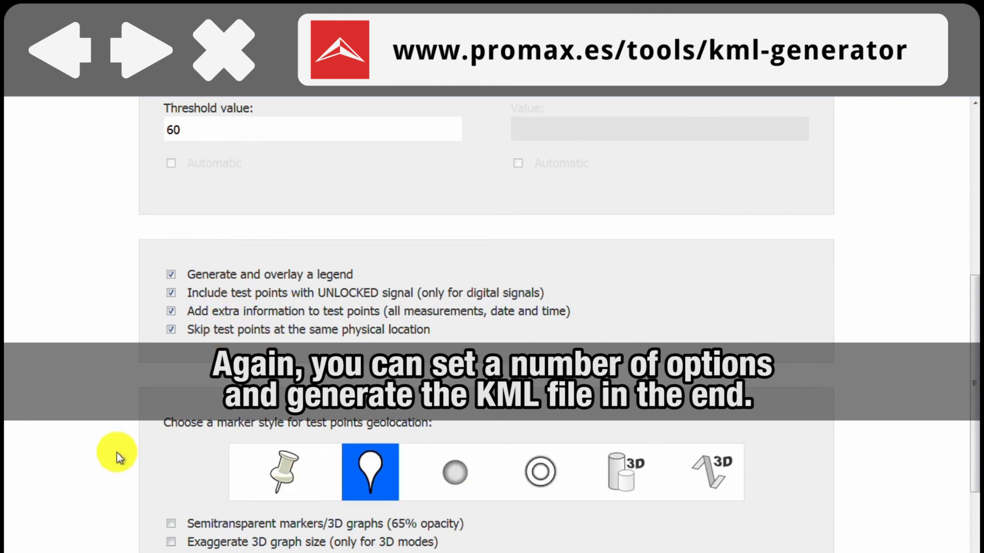
{"action": "scroll", "coordinate": [117, 453], "scroll_direction": "down", "scroll_amount": 1}
{"action": "scroll", "coordinate": [115, 487], "scroll_direction": "down", "scroll_amount": 5}
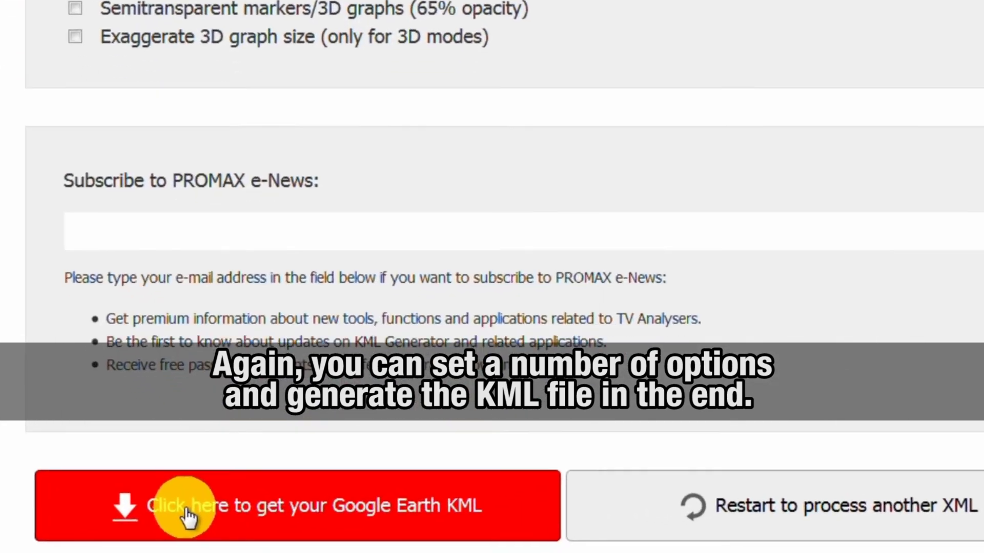
{"action": "left_click", "coordinate": [246, 551]}
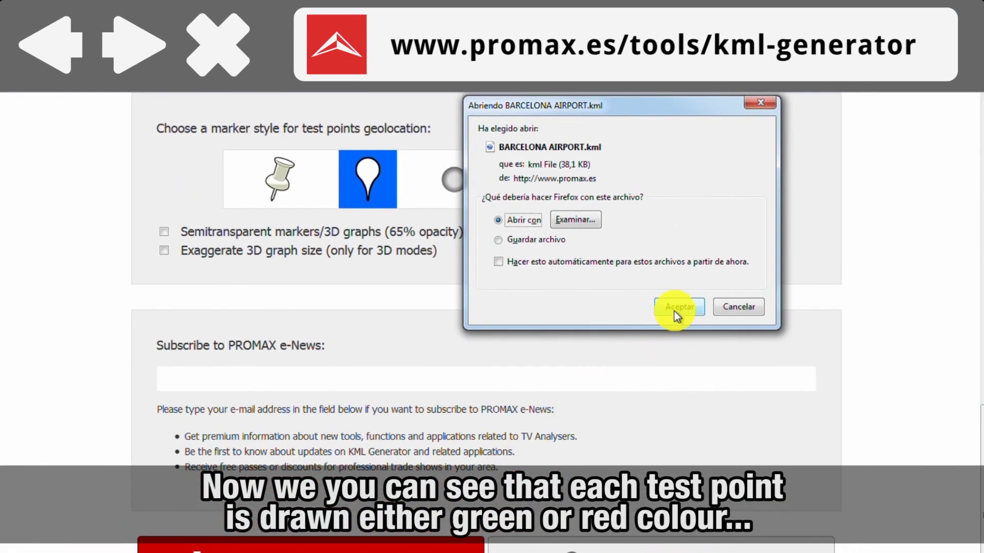
Step: Open the PASS/FAIL KML in Google Earth, pan along the track and show Test point 443's readings
{"action": "left_click", "coordinate": [675, 308]}
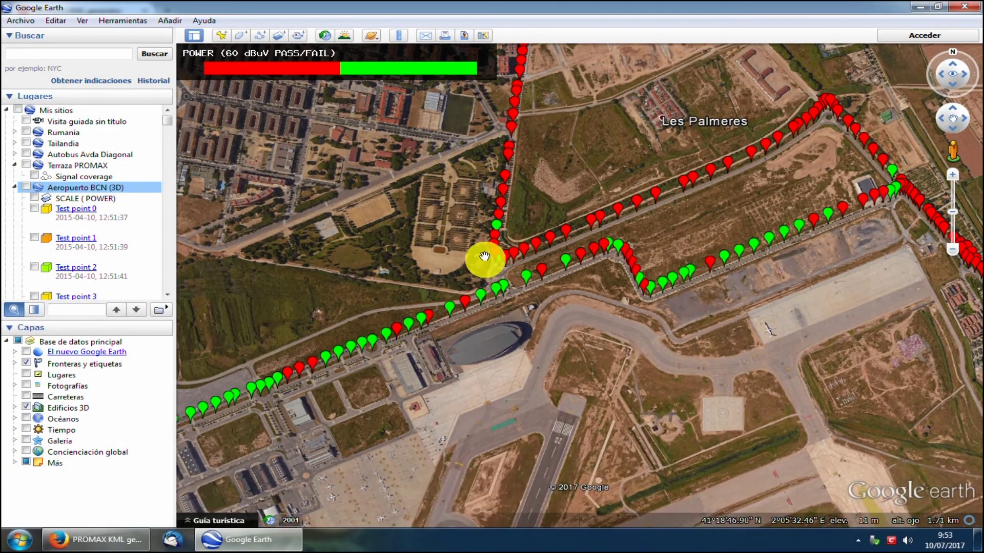
{"action": "left_click_drag", "start_coordinate": [476, 230], "coordinate": [487, 413]}
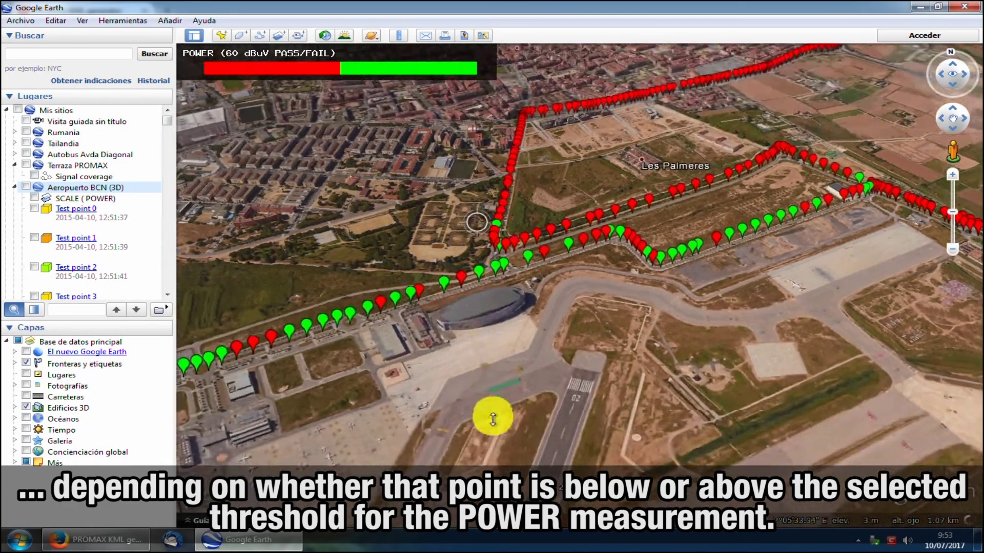
{"action": "left_click", "coordinate": [538, 368]}
{"action": "mouse_move", "coordinate": [586, 346]}
{"action": "left_mouse_down"}
{"action": "mouse_move", "coordinate": [718, 306]}
{"action": "mouse_move", "coordinate": [571, 294]}
{"action": "mouse_move", "coordinate": [364, 306]}
{"action": "left_mouse_up"}
{"action": "mouse_move", "coordinate": [804, 306]}
{"action": "left_mouse_down"}
{"action": "mouse_move", "coordinate": [880, 303]}
{"action": "mouse_move", "coordinate": [688, 270]}
{"action": "left_mouse_up"}
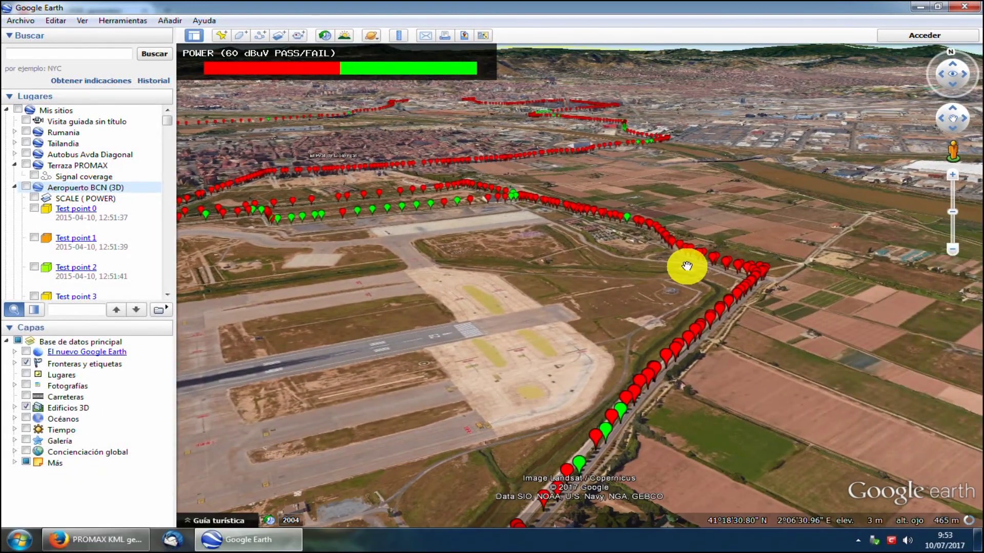
{"action": "left_click", "coordinate": [678, 272]}
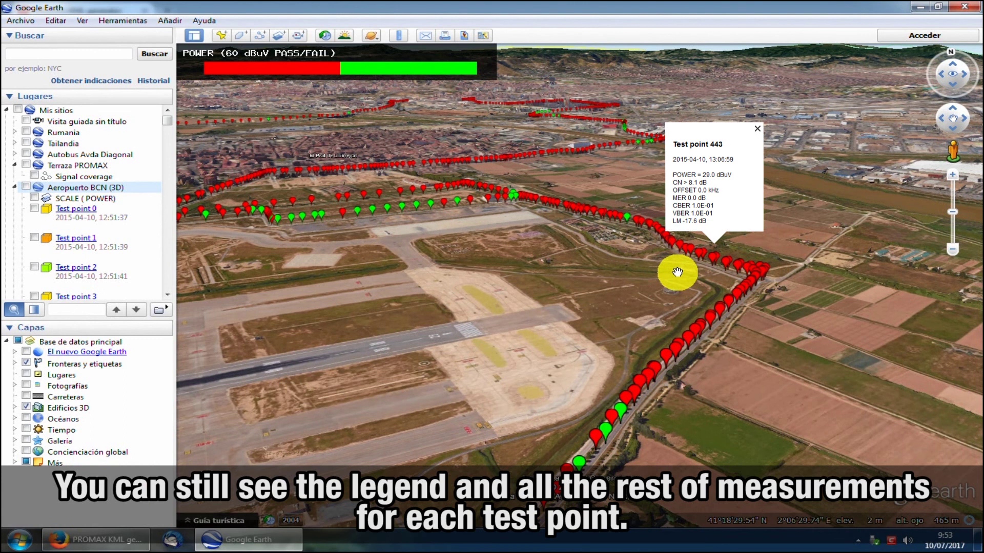